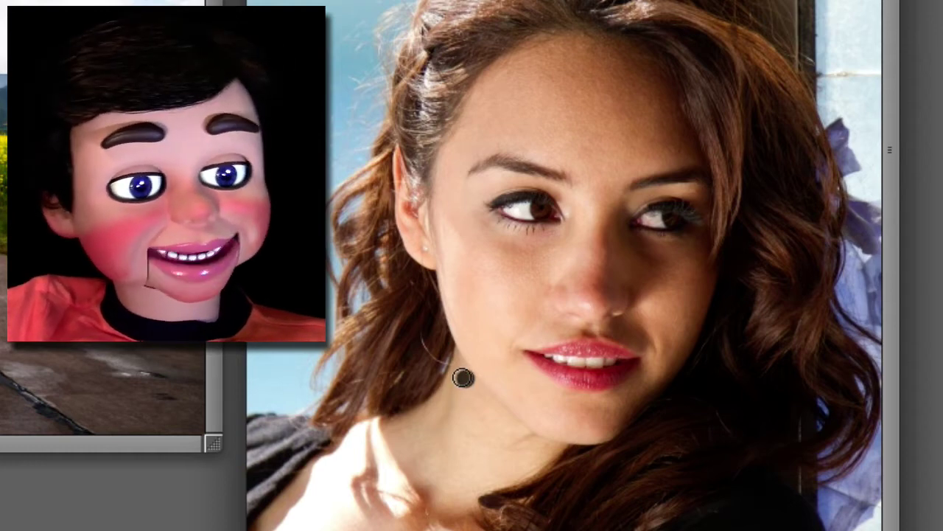
# Heal the mark on the woman's neck and two background spots, then close the portrait.
pyautogui.moveTo(439, 424); pyautogui.dragTo(440, 425)
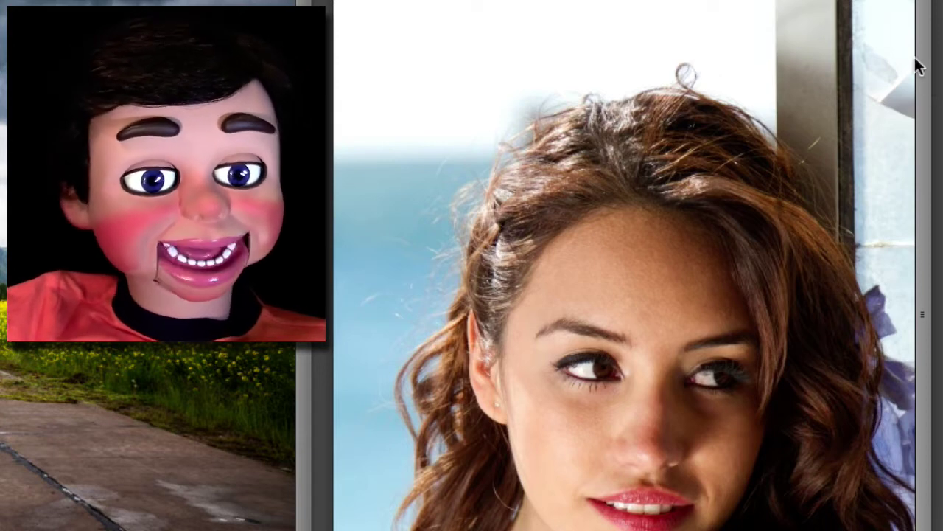
pyautogui.moveTo(908, 37)
pyautogui.mouseDown()
pyautogui.moveTo(907, 127)
pyautogui.moveTo(905, 44)
pyautogui.moveTo(902, 131)
pyautogui.moveTo(888, 119)
pyautogui.moveTo(875, 44)
pyautogui.moveTo(876, 118)
pyautogui.mouseUp()
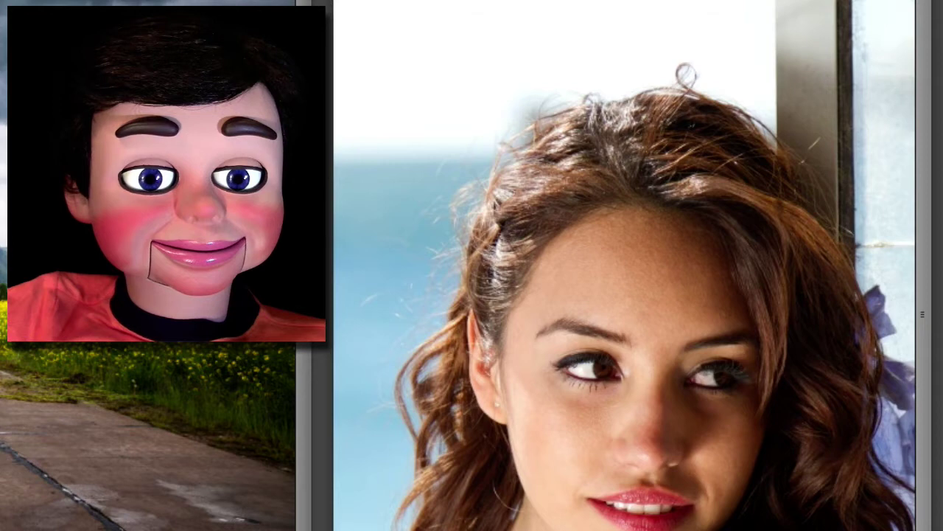
pyautogui.moveTo(906, 234); pyautogui.dragTo(857, 245)
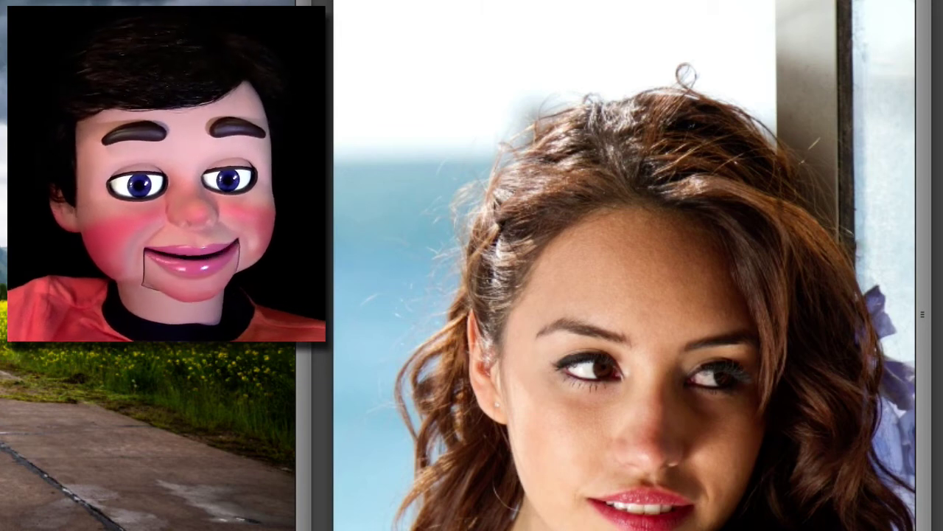
pyautogui.hotkey('ctrl', 'w')
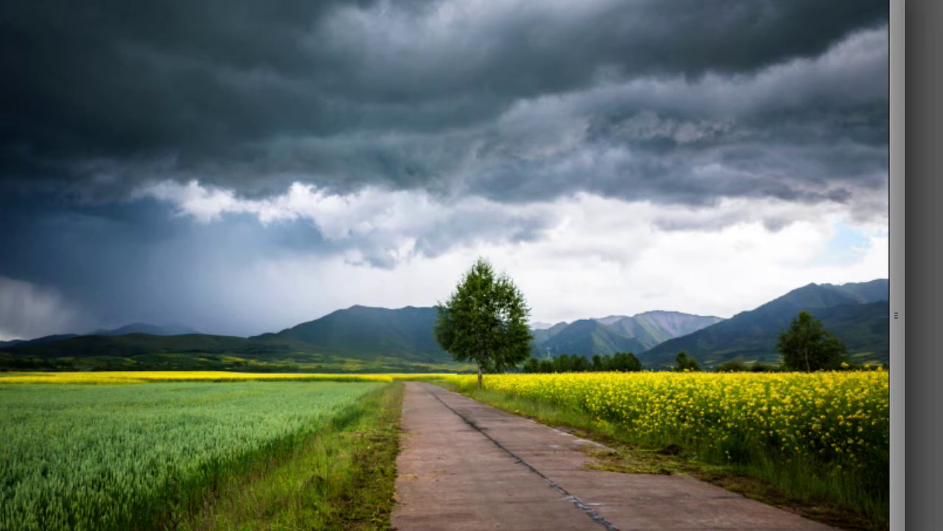
# Paint over the tree's crown, trunk and leftover traces until fields, hills and sky remain.
pyautogui.moveTo(474, 259)
pyautogui.mouseDown()
pyautogui.moveTo(484, 285)
pyautogui.moveTo(525, 292)
pyautogui.moveTo(459, 304)
pyautogui.moveTo(440, 319)
pyautogui.moveTo(474, 350)
pyautogui.moveTo(518, 324)
pyautogui.moveTo(512, 341)
pyautogui.moveTo(443, 316)
pyautogui.moveTo(520, 326)
pyautogui.moveTo(515, 357)
pyautogui.mouseUp()
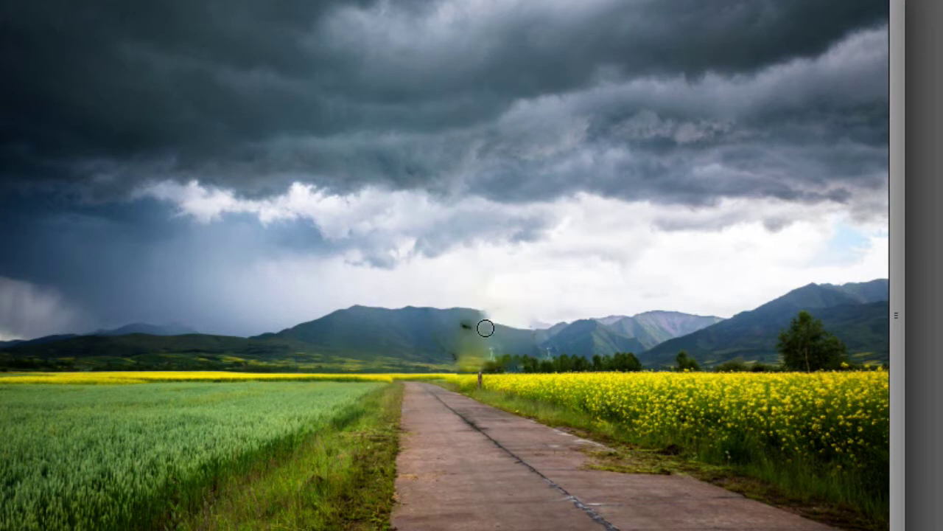
pyautogui.moveTo(465, 330)
pyautogui.mouseDown()
pyautogui.moveTo(515, 342)
pyautogui.moveTo(475, 347)
pyautogui.moveTo(441, 336)
pyautogui.moveTo(472, 332)
pyautogui.mouseUp()
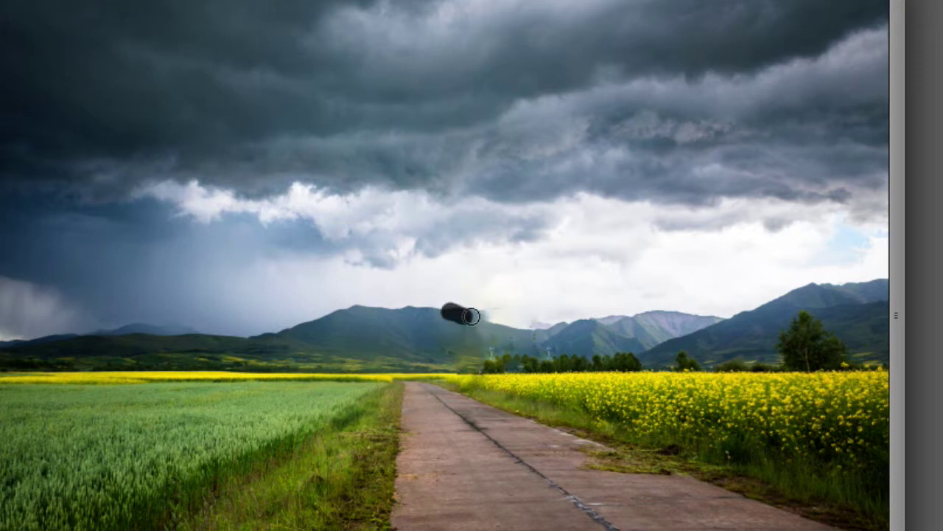
pyautogui.moveTo(477, 312); pyautogui.dragTo(479, 313)
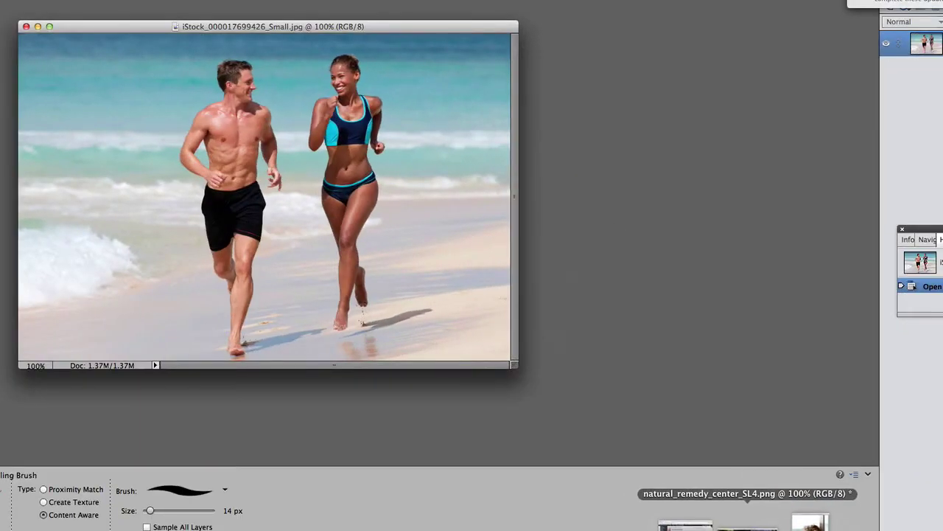
# Bring natural_remedy_center_SL4.png forward and lasso the rock with Content-Aware Move.
pyautogui.click(746, 521)
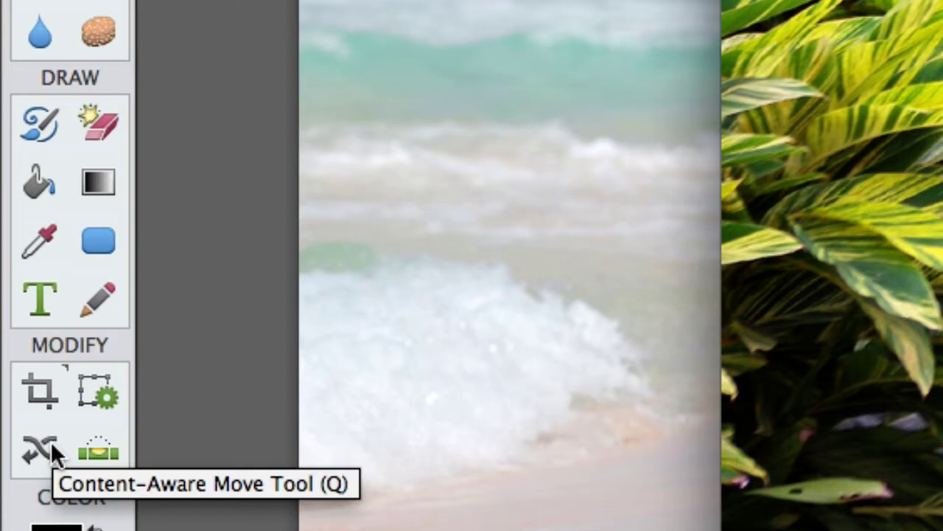
pyautogui.click(51, 441)
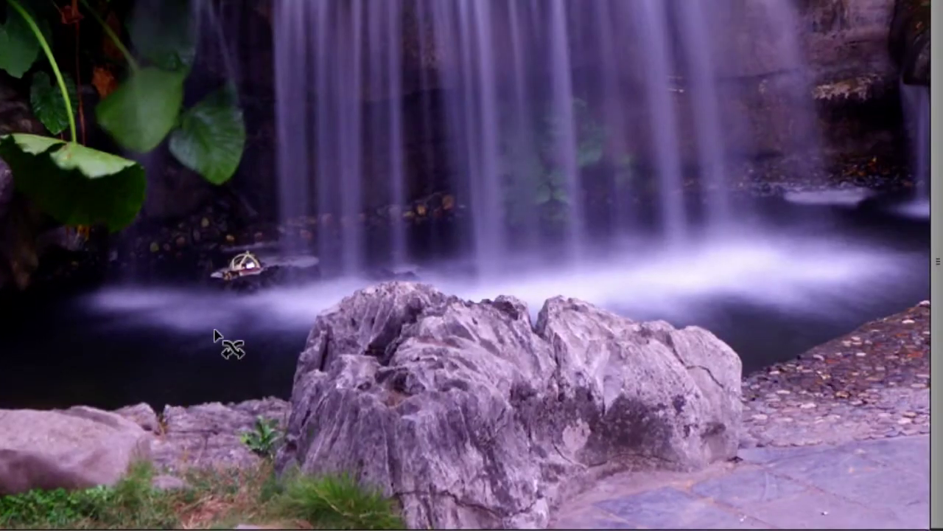
pyautogui.moveTo(343, 291)
pyautogui.mouseDown()
pyautogui.moveTo(289, 383)
pyautogui.moveTo(284, 445)
pyautogui.moveTo(333, 506)
pyautogui.moveTo(532, 526)
pyautogui.moveTo(578, 494)
pyautogui.moveTo(685, 472)
pyautogui.moveTo(745, 445)
pyautogui.moveTo(754, 348)
pyautogui.moveTo(644, 302)
pyautogui.mouseUp()
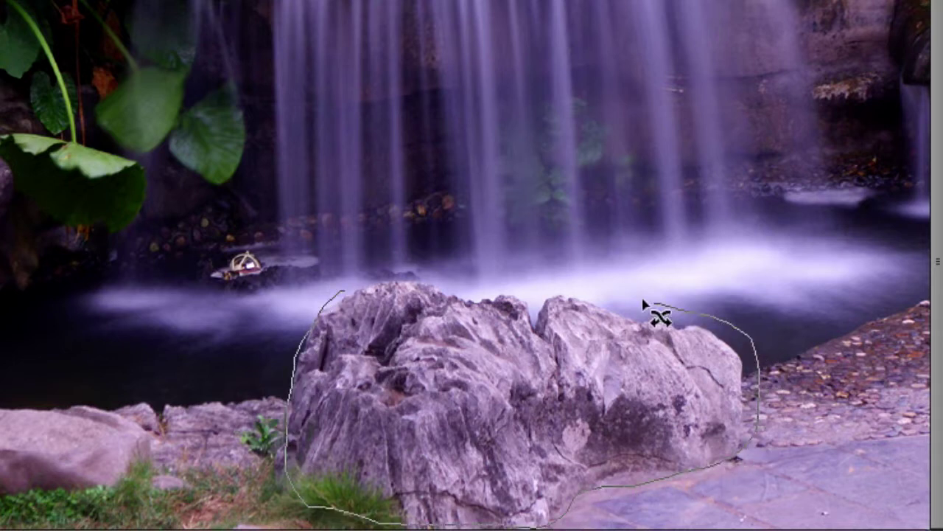
pyautogui.moveTo(490, 278)
pyautogui.mouseDown()
pyautogui.moveTo(358, 270)
pyautogui.moveTo(344, 291)
pyautogui.mouseUp()
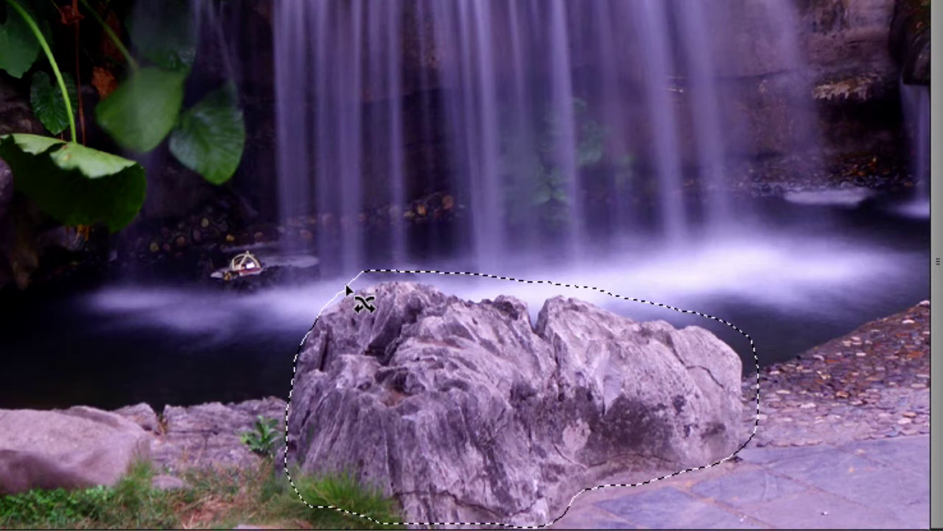
# Drag the rock left in two moves, commit the fill, and deselect.
pyautogui.moveTo(465, 392); pyautogui.dragTo(310, 403)
pyautogui.press('Return')
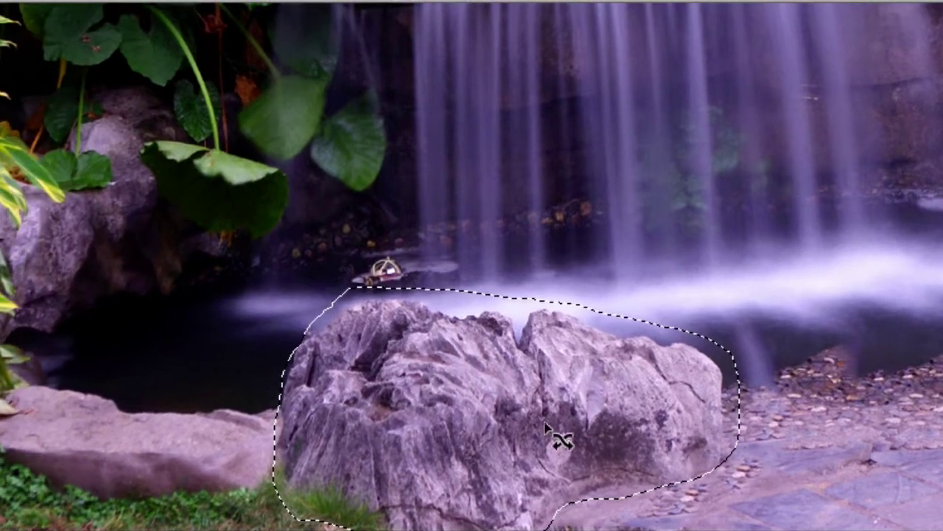
pyautogui.moveTo(537, 423); pyautogui.dragTo(390, 427)
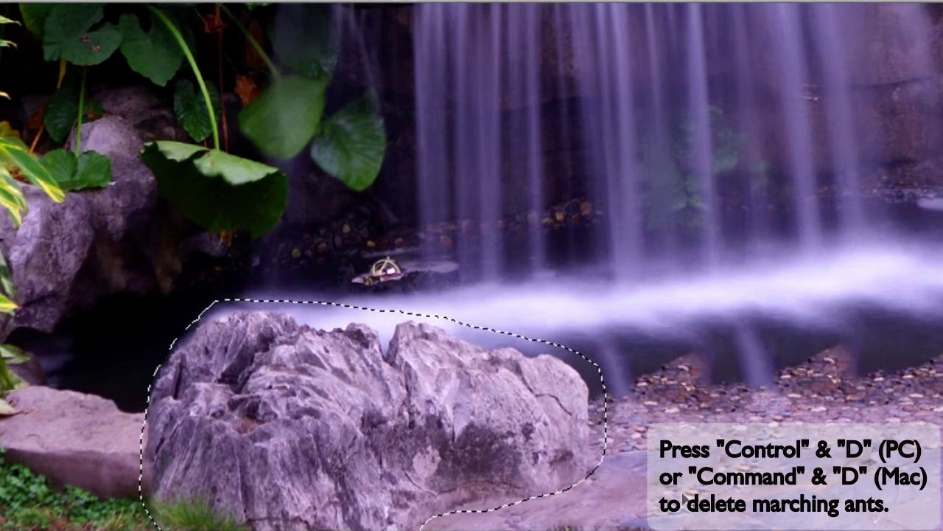
pyautogui.hotkey('ctrl', 'd')
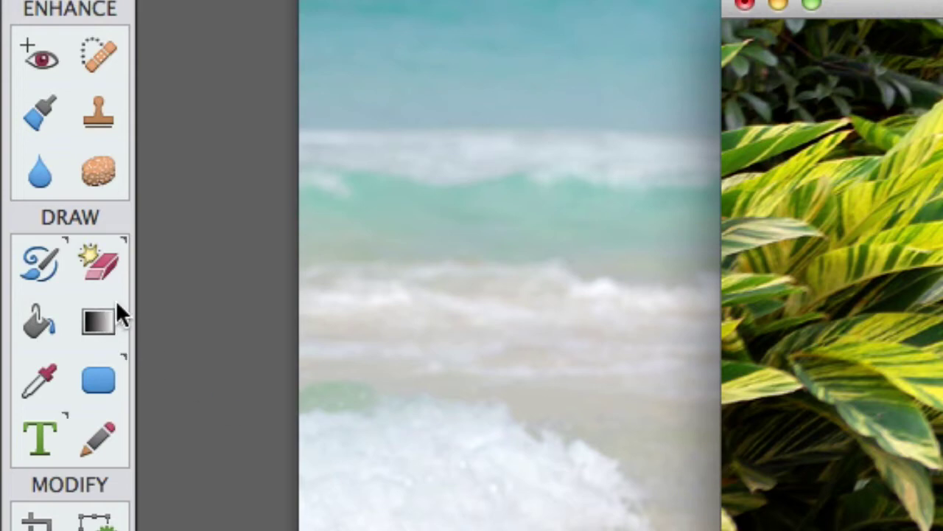
# Clone Stamp texture along the rocky water edge with six stamps working leftward.
pyautogui.click(111, 117)
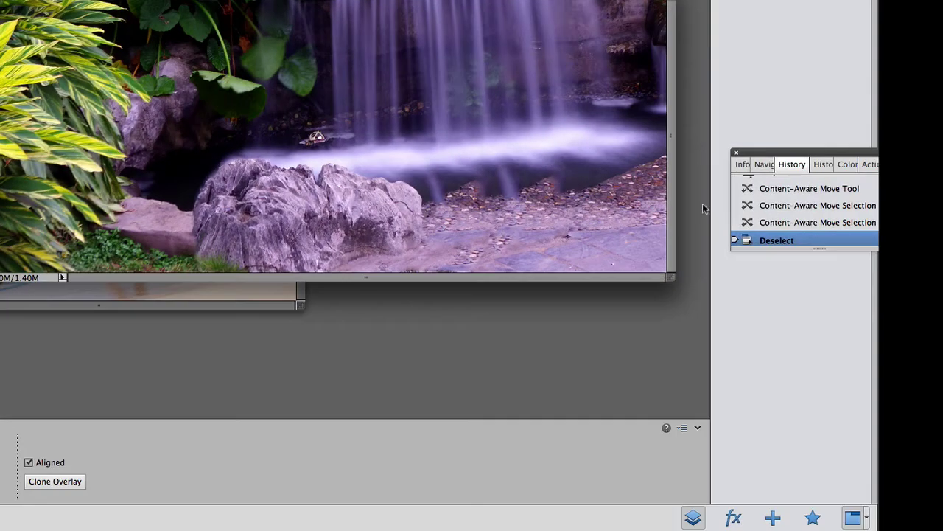
pyautogui.click(564, 178)
pyautogui.click(544, 181)
pyautogui.click(526, 183)
pyautogui.click(508, 184)
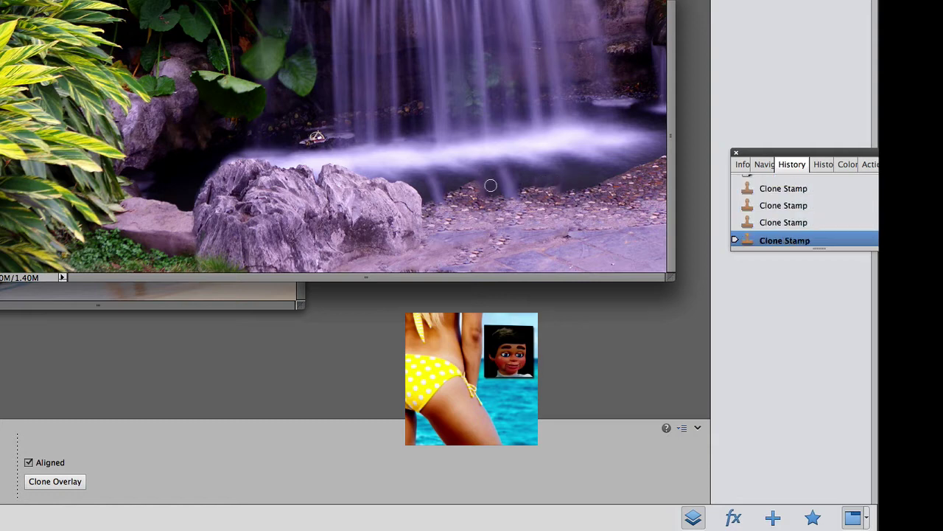
pyautogui.click(491, 185)
pyautogui.click(473, 185)
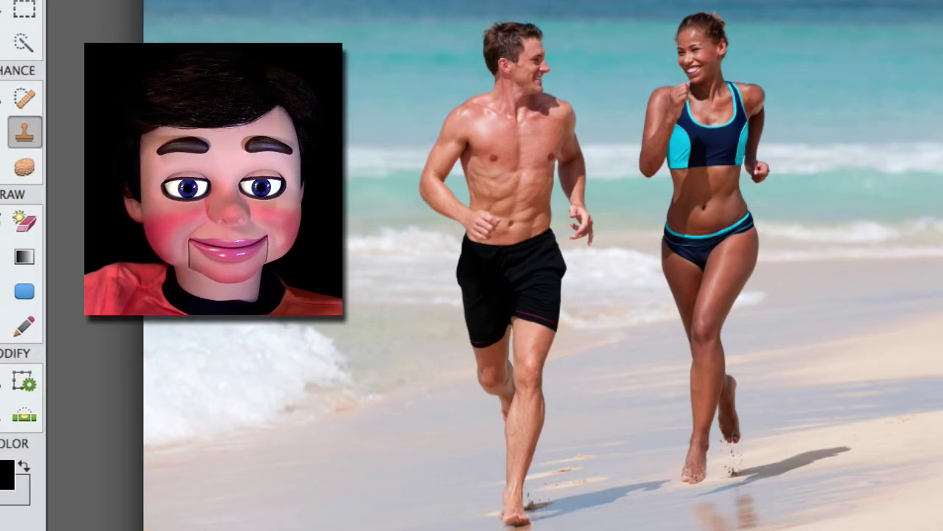
# Lasso the running man with Content-Aware Move, drag him left, and deselect.
pyautogui.moveTo(679, 1); pyautogui.dragTo(934, 9)
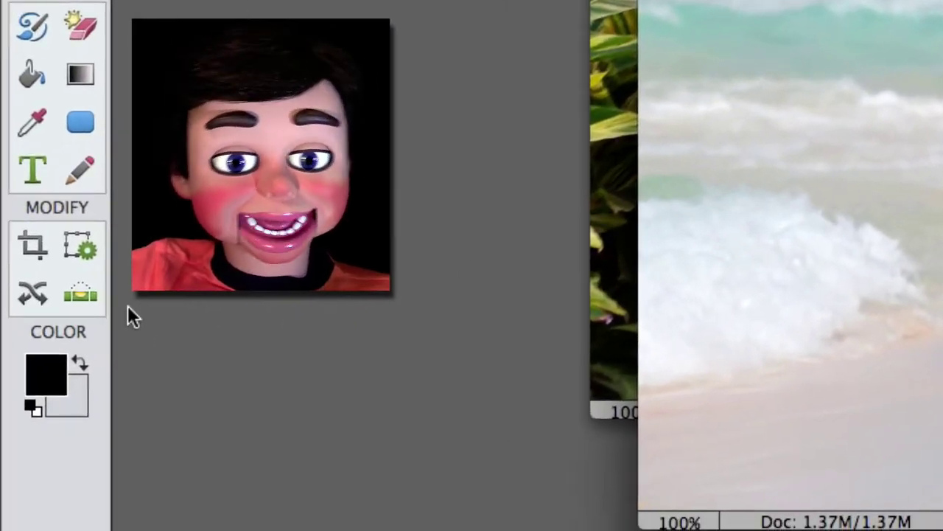
pyautogui.click(36, 293)
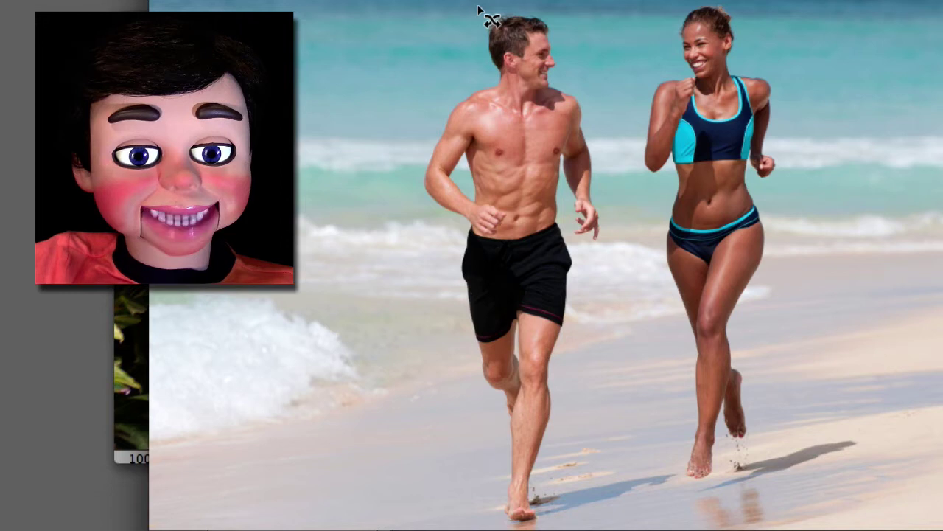
pyautogui.moveTo(480, 8)
pyautogui.mouseDown()
pyautogui.moveTo(418, 188)
pyautogui.moveTo(489, 509)
pyautogui.moveTo(523, 525)
pyautogui.moveTo(582, 523)
pyautogui.moveTo(679, 475)
pyautogui.moveTo(591, 455)
pyautogui.moveTo(575, 342)
pyautogui.moveTo(603, 234)
pyautogui.moveTo(587, 89)
pyautogui.mouseUp()
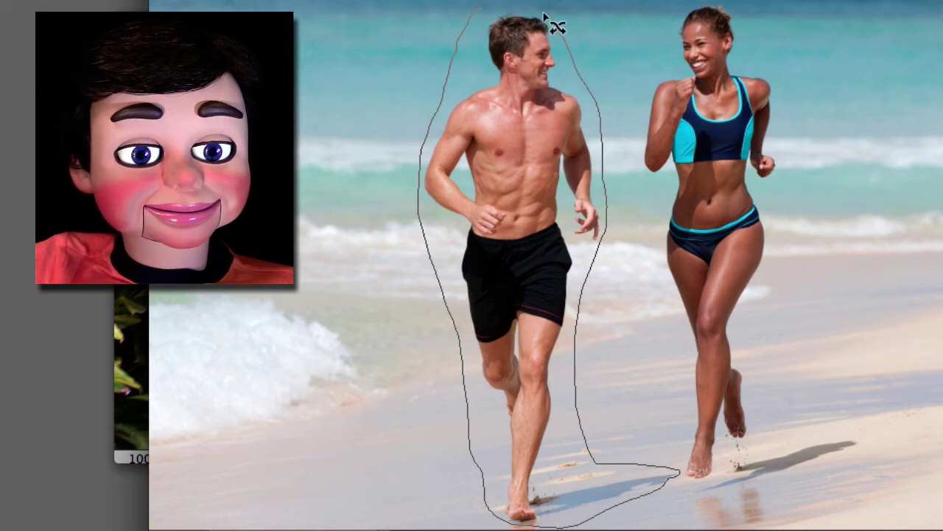
pyautogui.moveTo(554, 27); pyautogui.dragTo(479, 9)
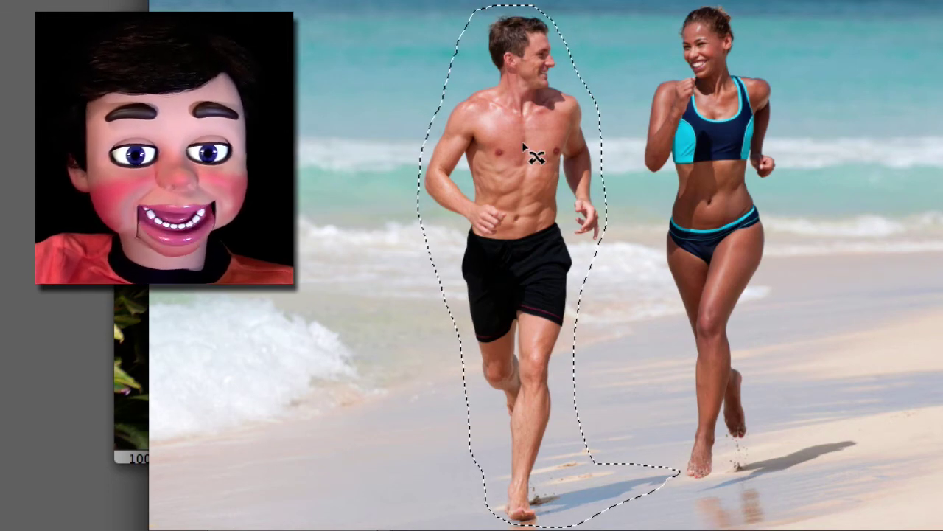
pyautogui.moveTo(522, 140)
pyautogui.mouseDown()
pyautogui.moveTo(512, 149)
pyautogui.moveTo(435, 143)
pyautogui.mouseUp()
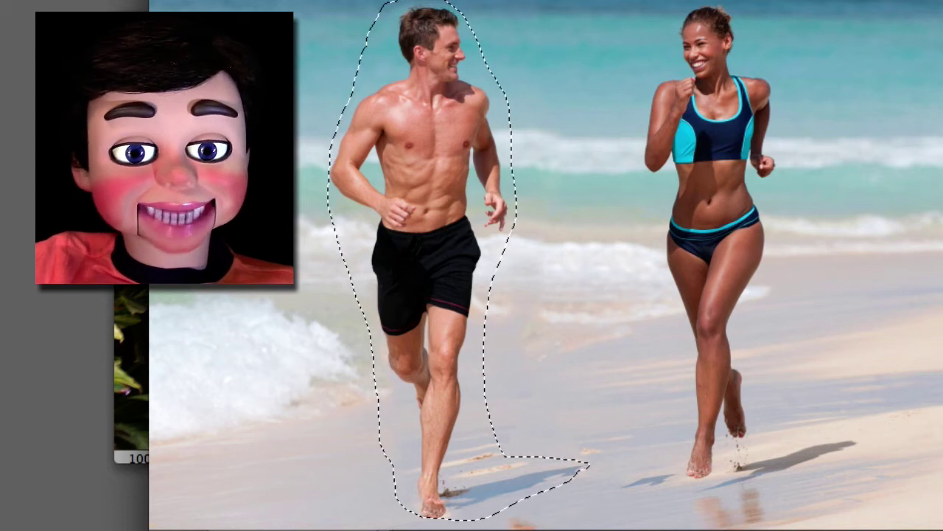
pyautogui.hotkey('ctrl', 'd')
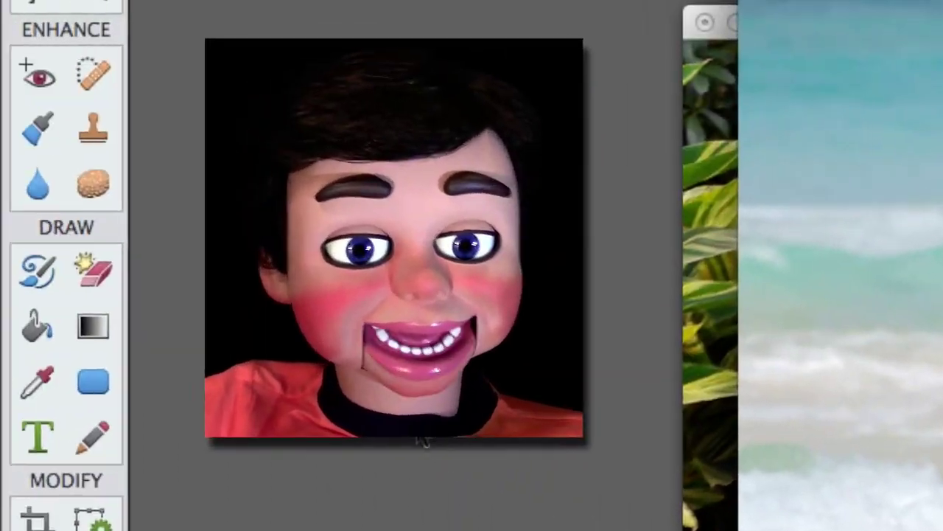
# Pick the Clone Stamp, sample the sand as source, and begin outlining the running woman.
pyautogui.click(87, 125)
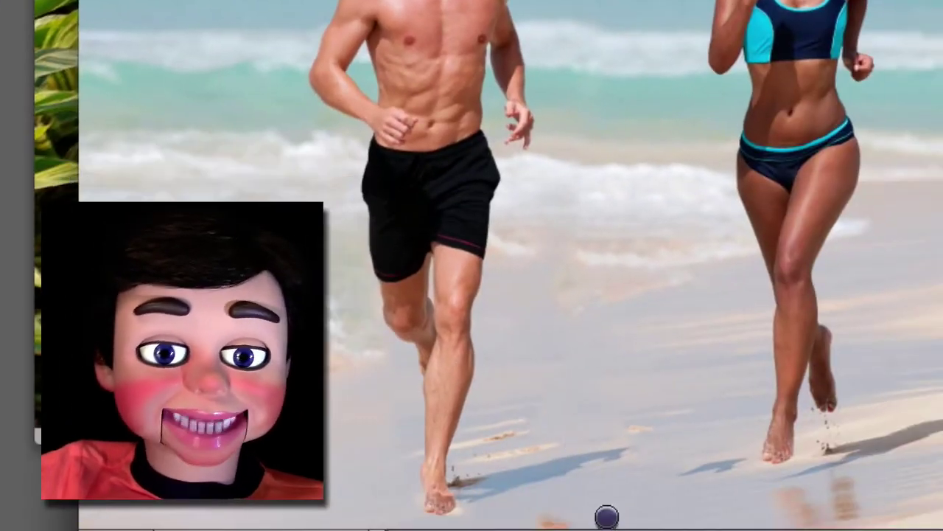
pyautogui.keyDown('alt'); pyautogui.click(606, 516); pyautogui.keyUp('alt')
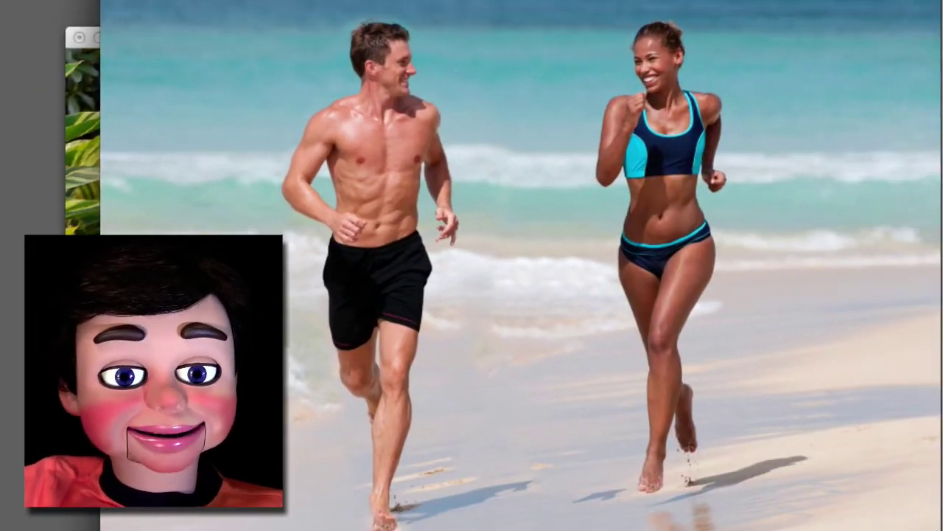
pyautogui.moveTo(620, 22)
pyautogui.mouseDown()
pyautogui.moveTo(591, 118)
pyautogui.moveTo(585, 213)
pyautogui.moveTo(614, 417)
pyautogui.moveTo(647, 527)
pyautogui.moveTo(799, 485)
pyautogui.moveTo(731, 107)
pyautogui.moveTo(663, 11)
pyautogui.mouseUp()
# Move the running woman right, deselect, and paste the beachjogging.com text block.
pyautogui.moveTo(674, 185); pyautogui.dragTo(754, 175)
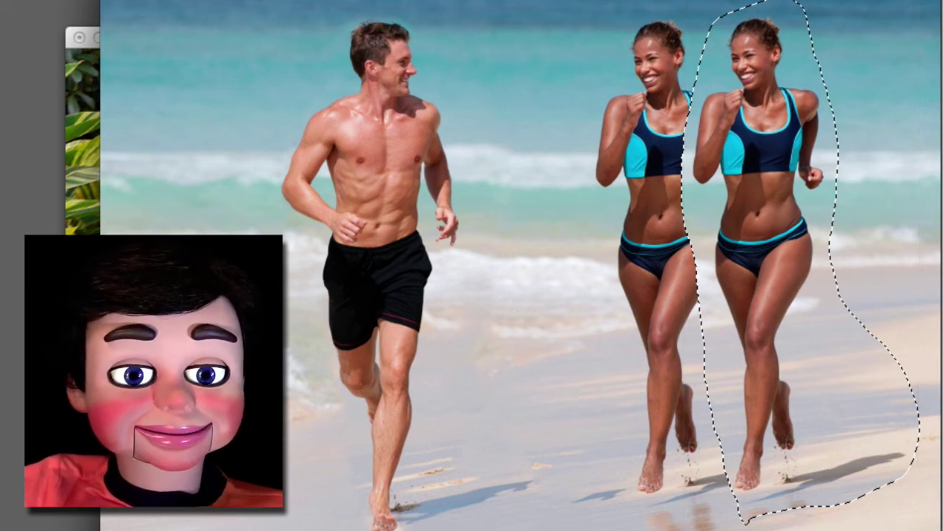
pyautogui.hotkey('ctrl', 'z')
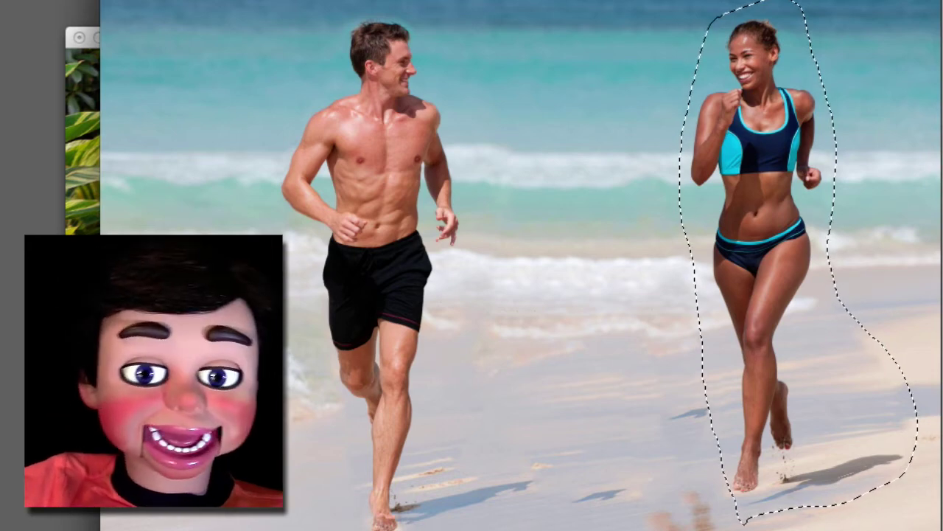
pyautogui.hotkey('ctrl', 'd')
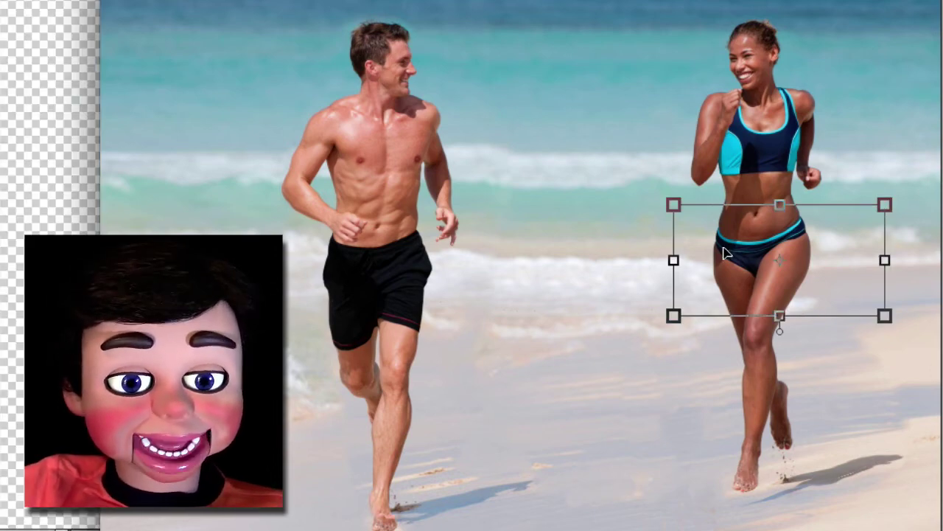
pyautogui.write('Thank you for your interest in beachjogging.com We are a community that talks about the health benifts of jogging in the sand.')
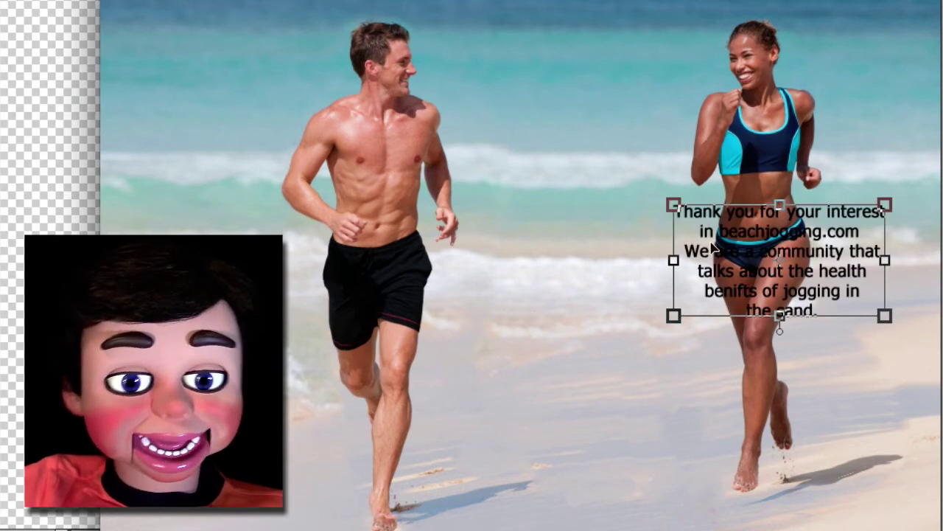
# Commit the pasted text and drag it up and to the left.
pyautogui.press('Escape')
pyautogui.moveTo(713, 243); pyautogui.dragTo(526, 140)
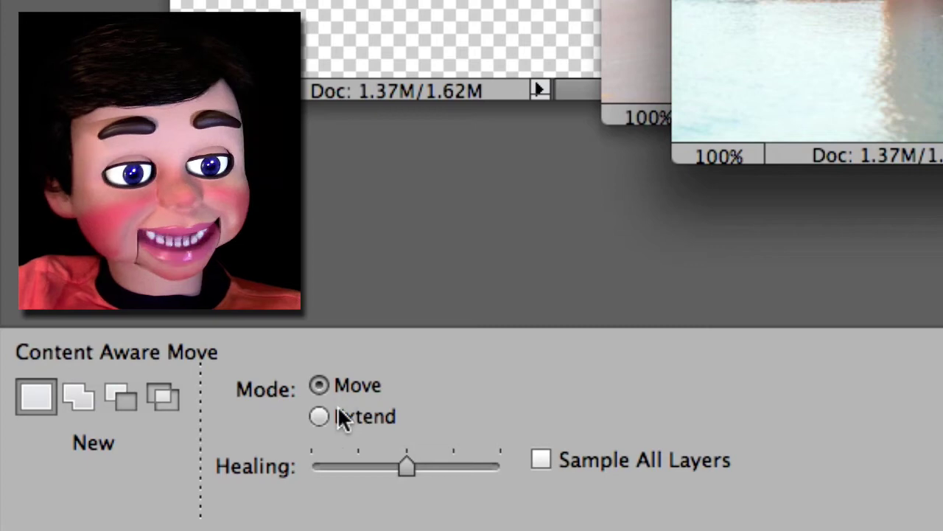
# Switch Content-Aware Move to Extend and place a copy of the blonde woman to her left.
pyautogui.click(320, 416)
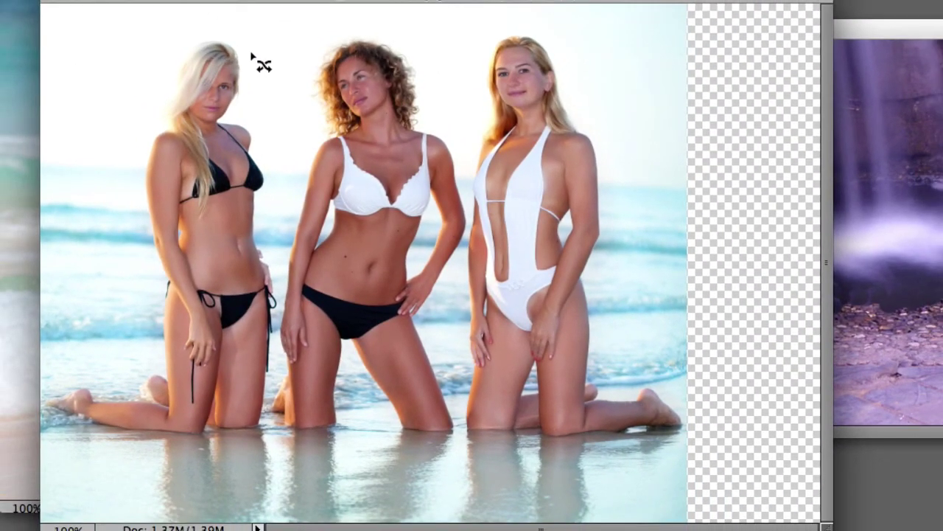
pyautogui.moveTo(273, 11)
pyautogui.mouseDown()
pyautogui.moveTo(279, 210)
pyautogui.moveTo(265, 518)
pyautogui.moveTo(64, 514)
pyautogui.moveTo(63, 44)
pyautogui.moveTo(278, 19)
pyautogui.mouseUp()
pyautogui.moveTo(217, 191)
pyautogui.mouseDown()
pyautogui.moveTo(81, 177)
pyautogui.moveTo(101, 203)
pyautogui.moveTo(88, 178)
pyautogui.moveTo(78, 182)
pyautogui.mouseUp()
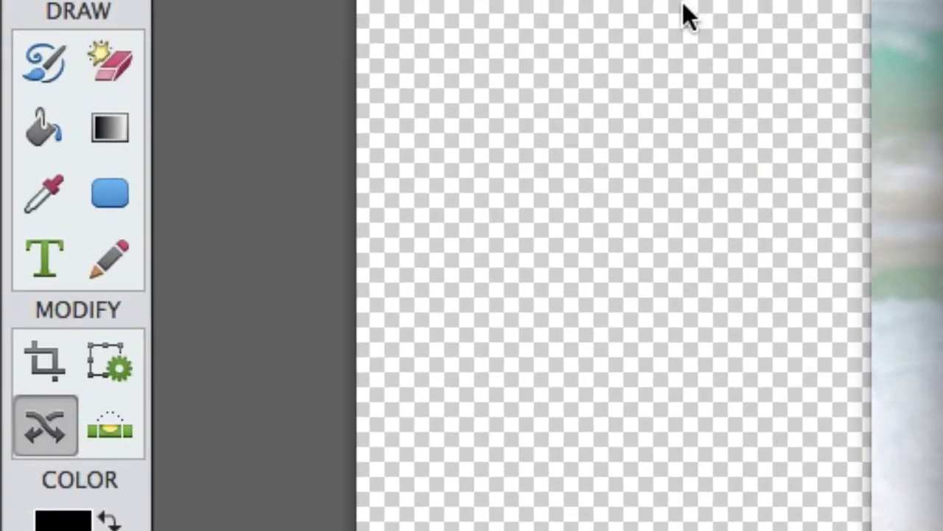
pyautogui.click(40, 358)
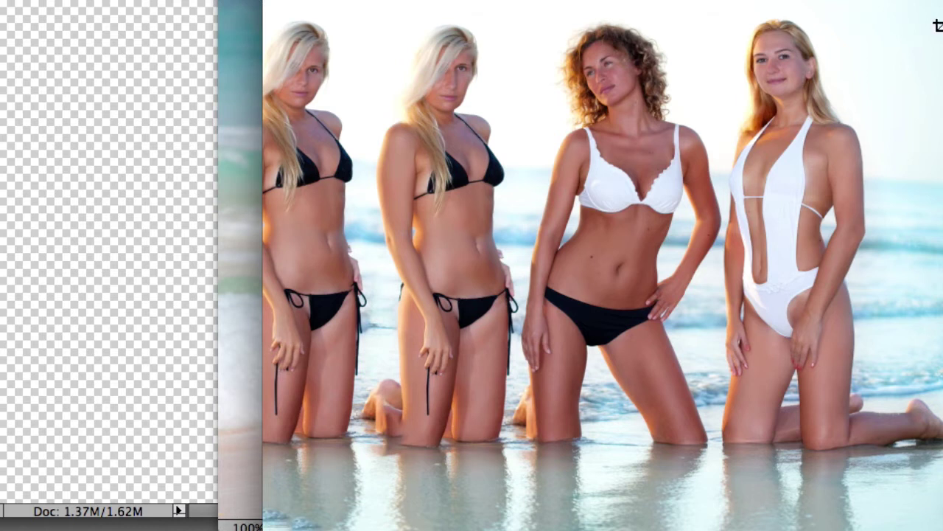
# Crop the photo to its upper area, then begin outlining the woman in the white one-piece.
pyautogui.moveTo(937, 26); pyautogui.dragTo(255, 372)
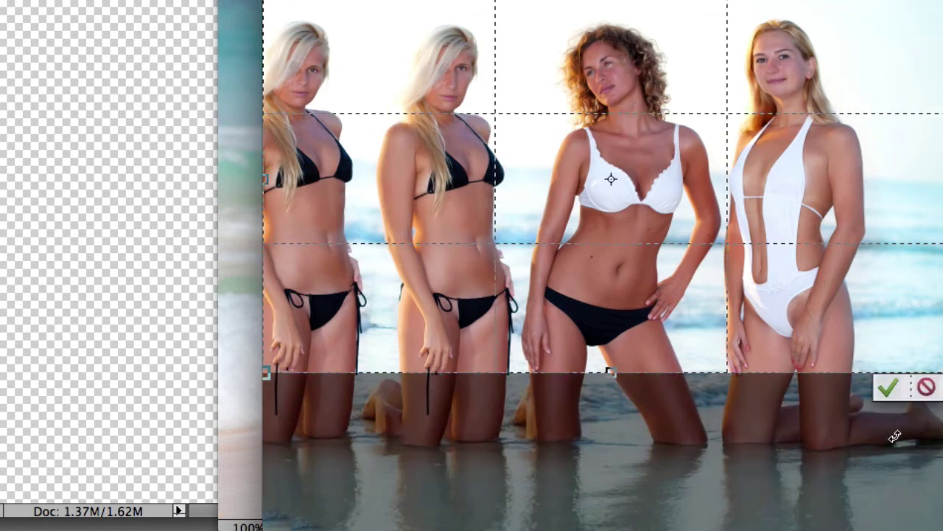
pyautogui.click(889, 386)
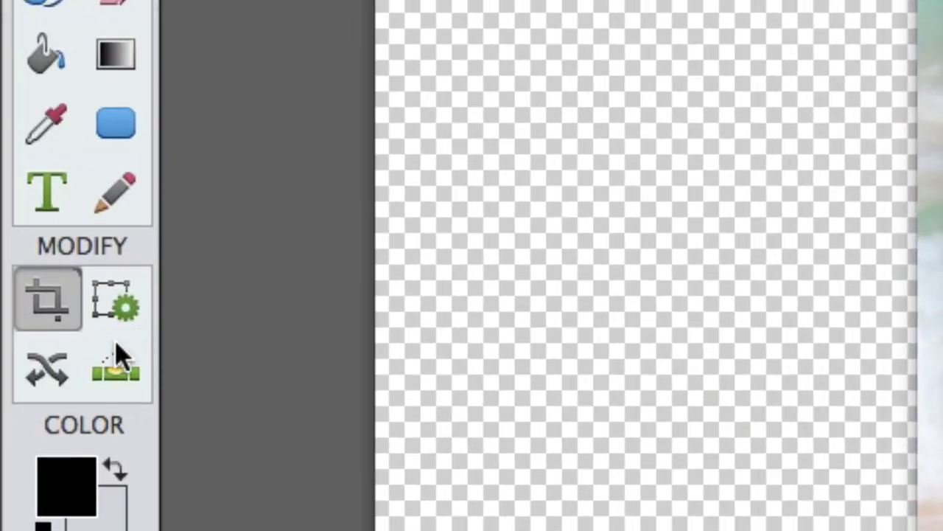
pyautogui.click(47, 368)
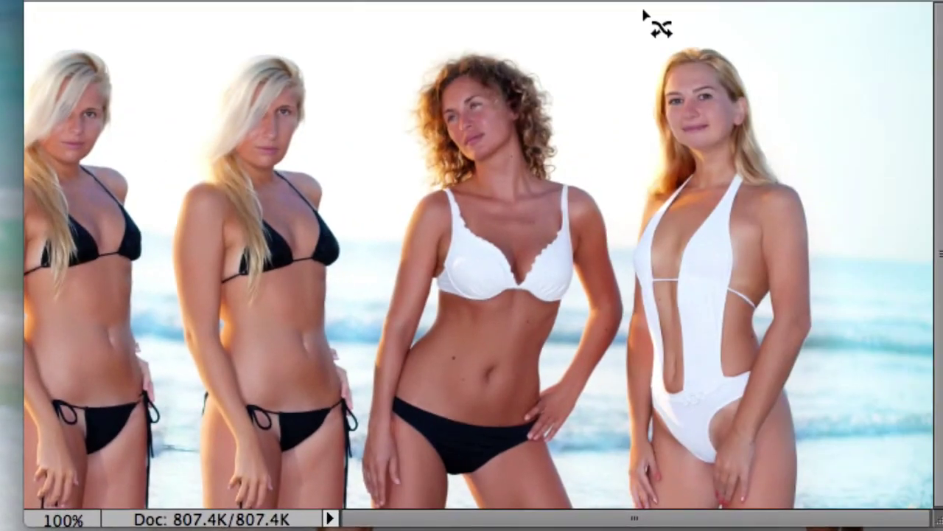
pyautogui.moveTo(643, 12)
pyautogui.mouseDown()
pyautogui.moveTo(615, 382)
pyautogui.moveTo(626, 486)
pyautogui.moveTo(633, 501)
pyautogui.moveTo(699, 514)
pyautogui.moveTo(817, 457)
pyautogui.moveTo(839, 139)
pyautogui.moveTo(638, 15)
pyautogui.mouseUp()
# Place a copy of the white-swimsuit woman at the right edge, deselect, and mark a crop area.
pyautogui.moveTo(712, 204)
pyautogui.mouseDown()
pyautogui.moveTo(828, 211)
pyautogui.moveTo(899, 199)
pyautogui.moveTo(896, 229)
pyautogui.moveTo(907, 208)
pyautogui.mouseUp()
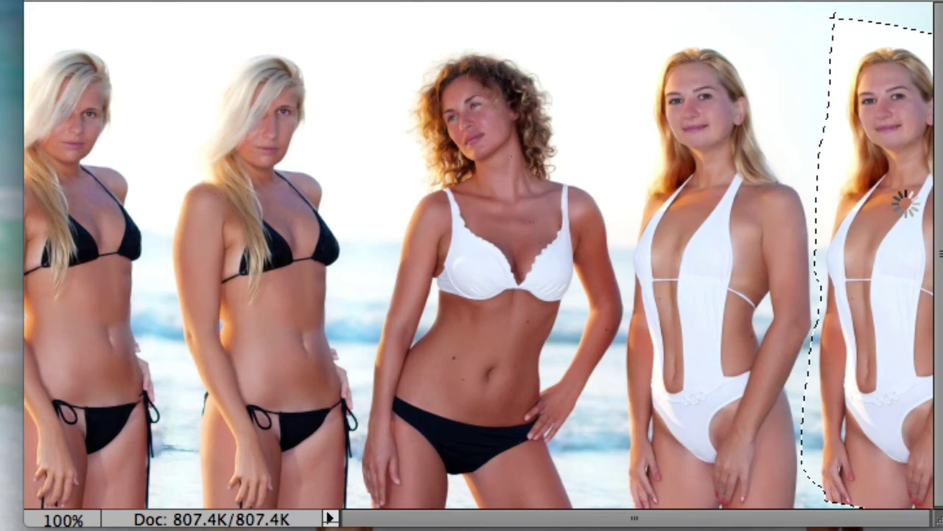
pyautogui.press('super+d')
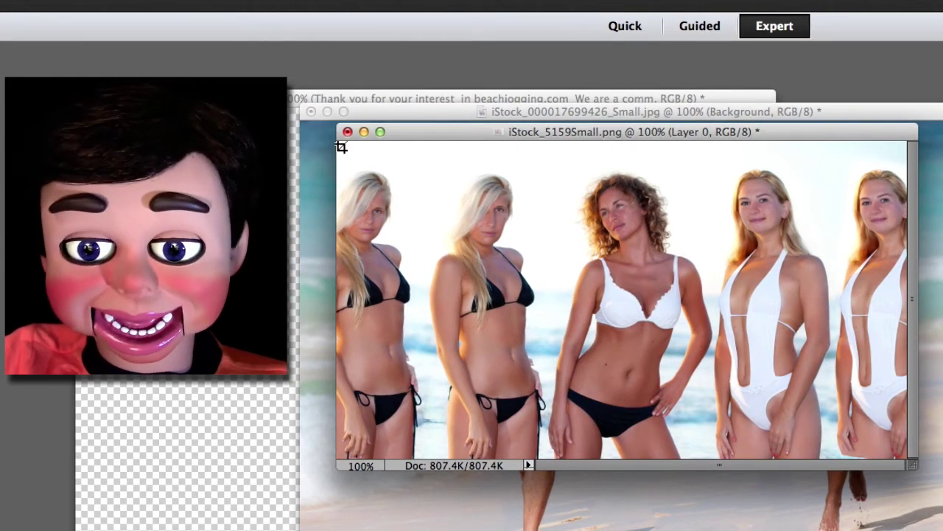
pyautogui.moveTo(341, 146); pyautogui.dragTo(917, 435)
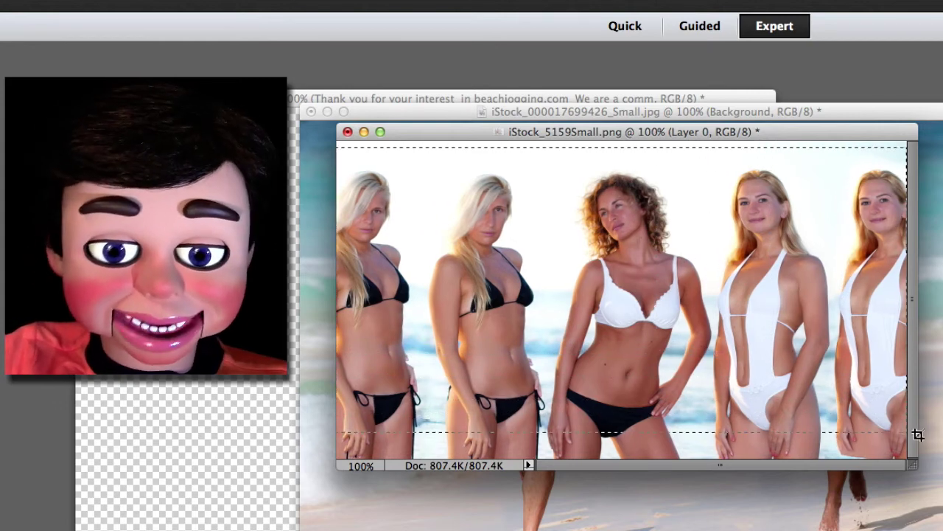